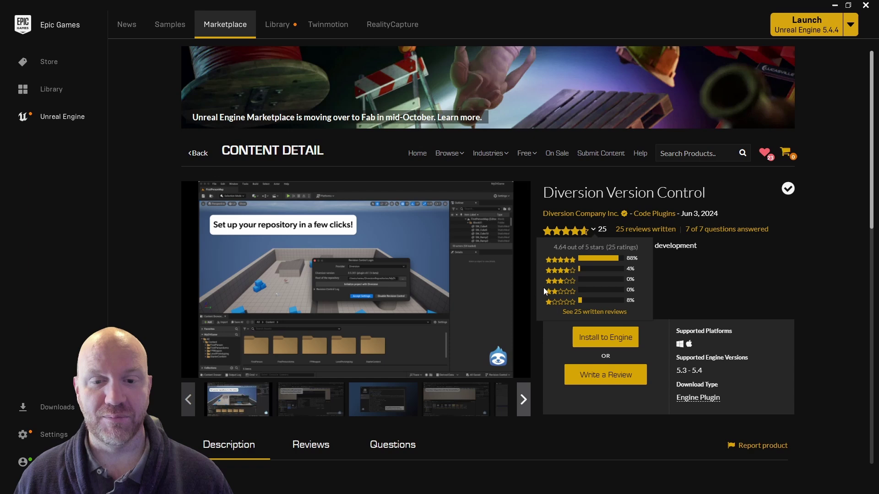
# Install the Diversion Version Control plugin into engine 5.4 from the Epic Games Launcher.
pyautogui.click(602, 343)
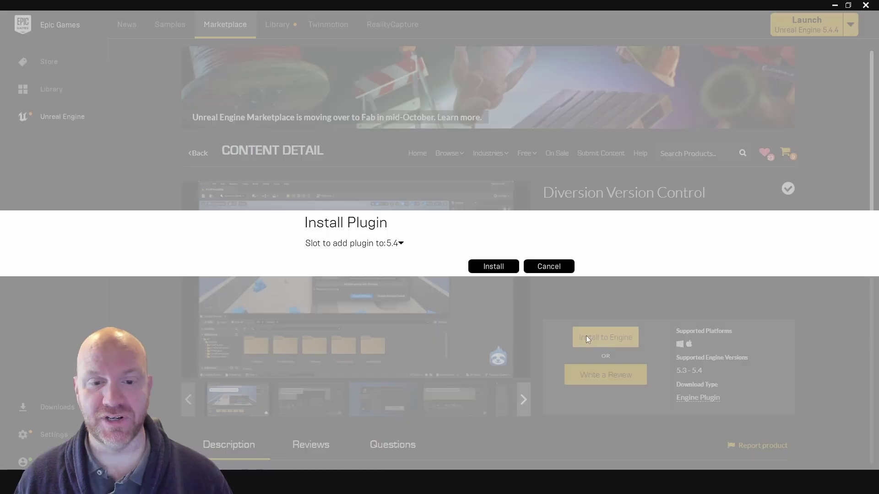
pyautogui.click(472, 264)
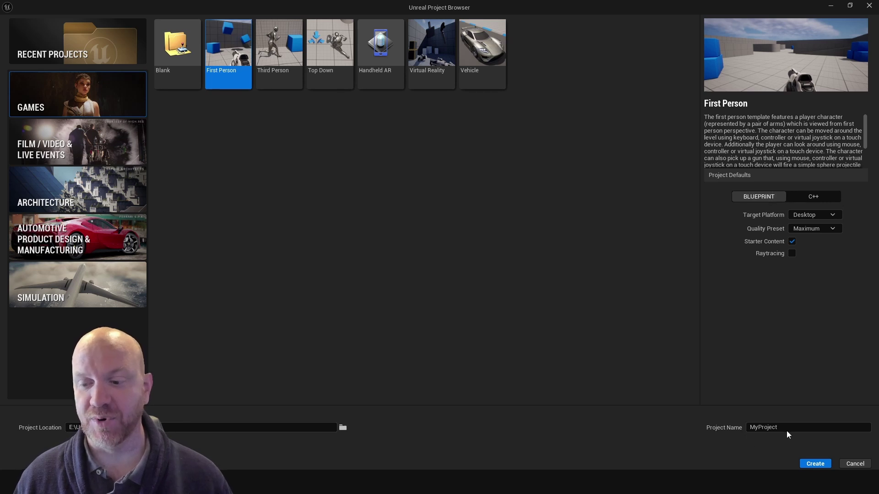
# Create the First Person project named ManagingAssets.
pyautogui.click(774, 428)
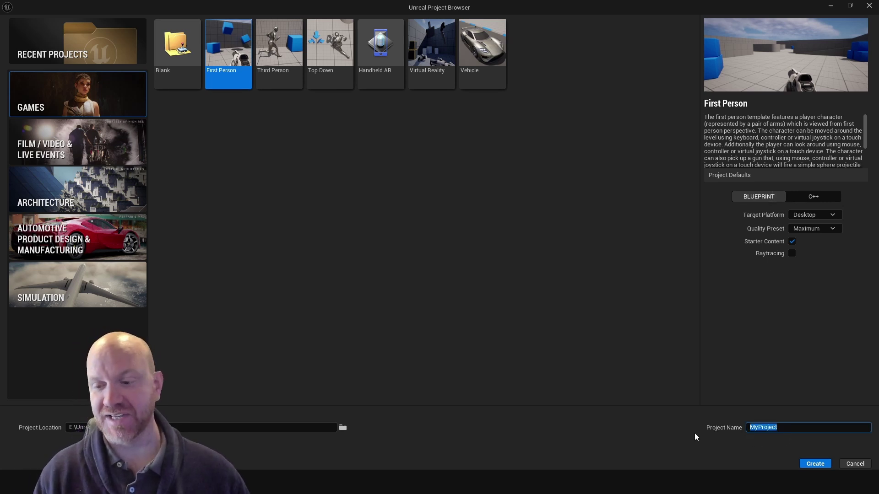
pyautogui.write('ManagingAssets')
pyautogui.click(815, 464)
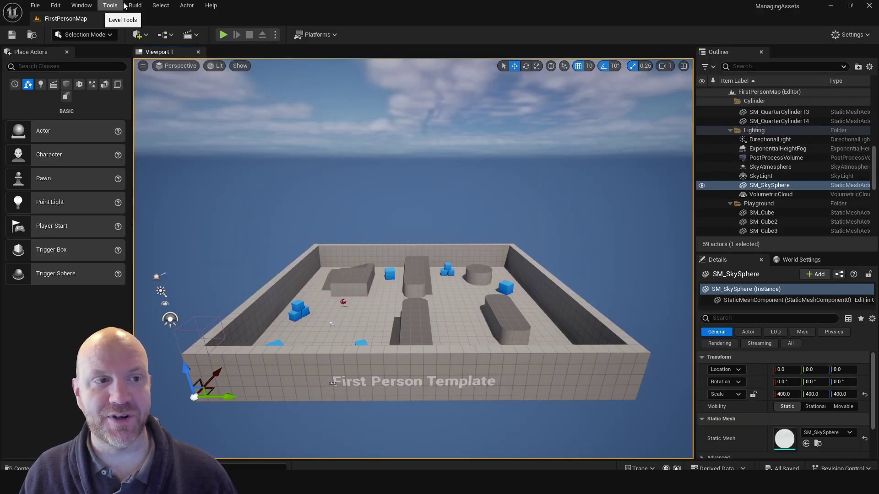
# Enable the Diversion Version Control plugin, found by searching 'div' in Plugins.
pyautogui.click(55, 8)
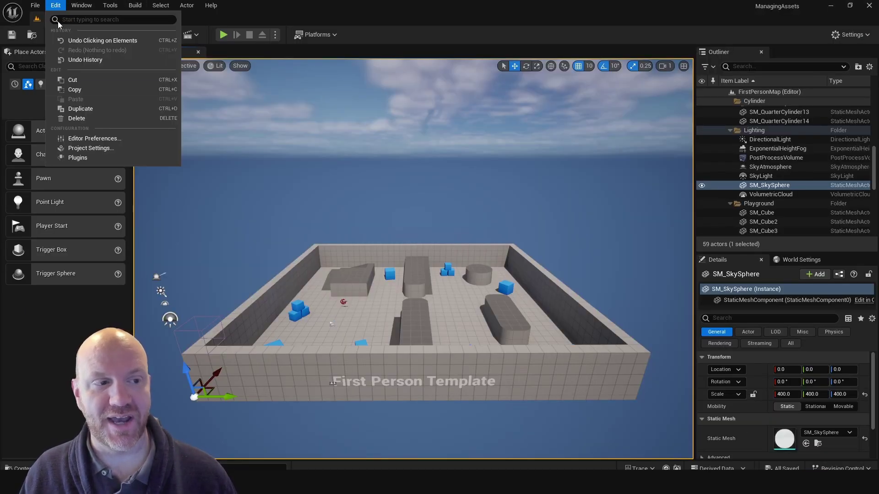
pyautogui.click(90, 160)
pyautogui.write('div')
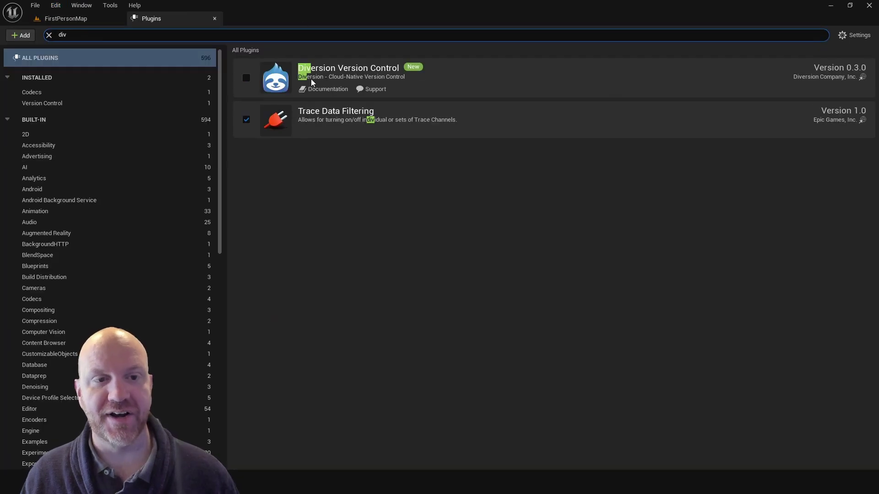
pyautogui.click(246, 78)
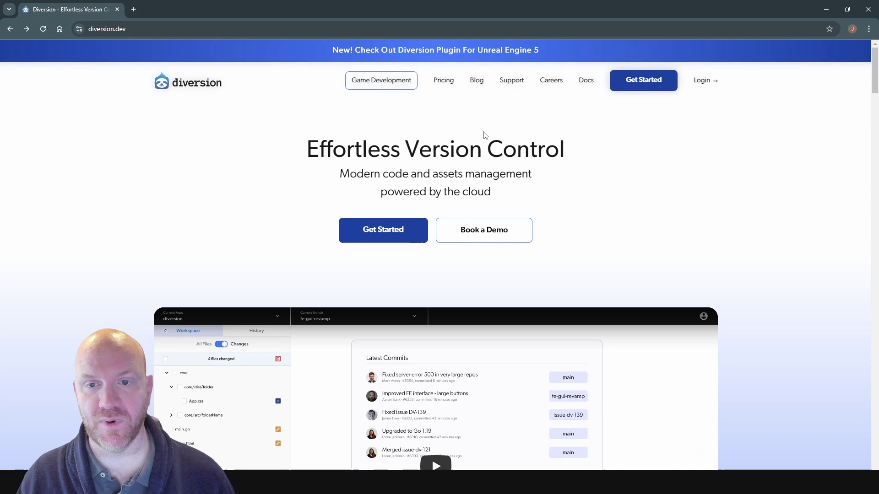
# Sign up on diversion.dev and run the Diversion installer, accepting the terms, through Finish.
pyautogui.click(643, 80)
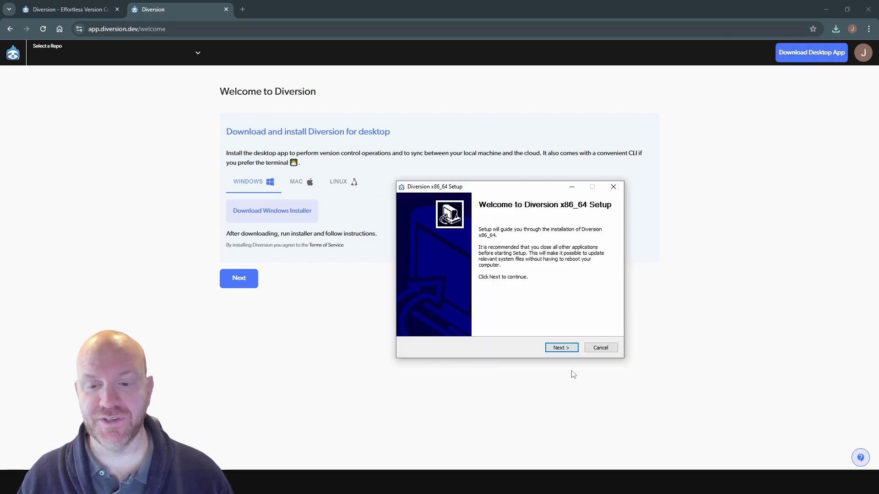
pyautogui.click(561, 347)
pyautogui.click(410, 261)
pyautogui.click(561, 347)
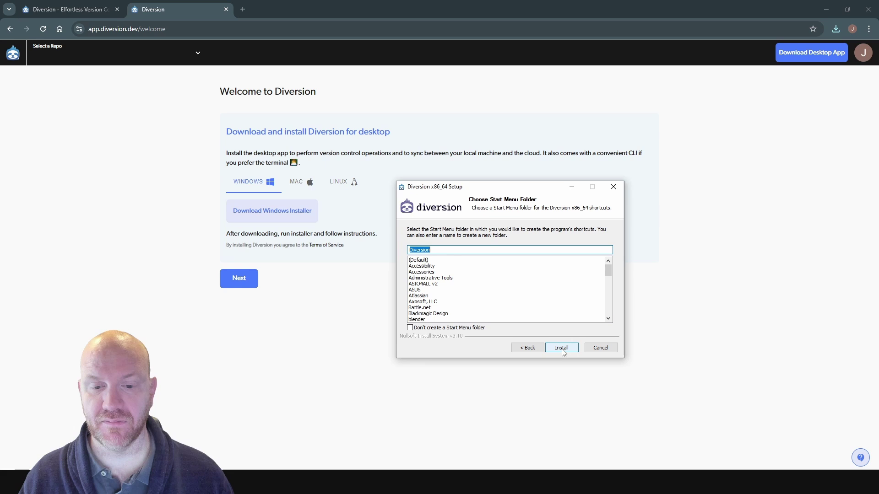
pyautogui.click(563, 347)
pyautogui.click(563, 347)
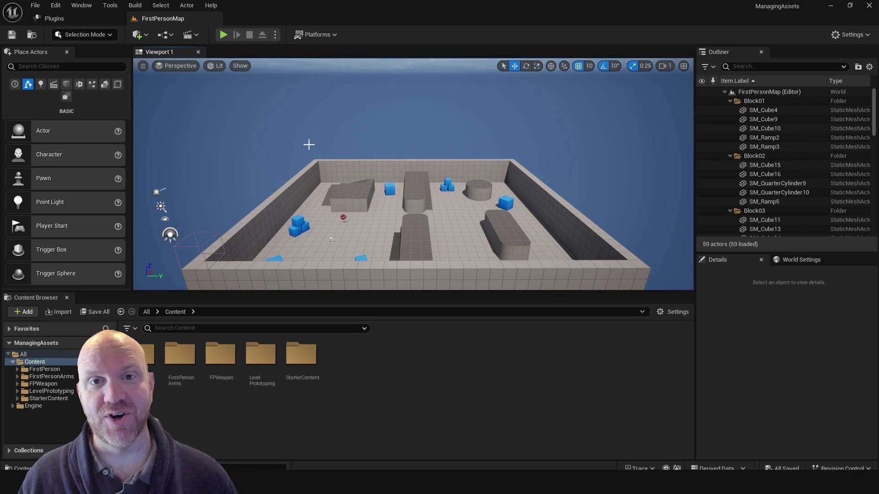
# Connect revision control with Diversion as provider, initialize ManagingAssets as a repository, and accept settings.
pyautogui.click(54, 18)
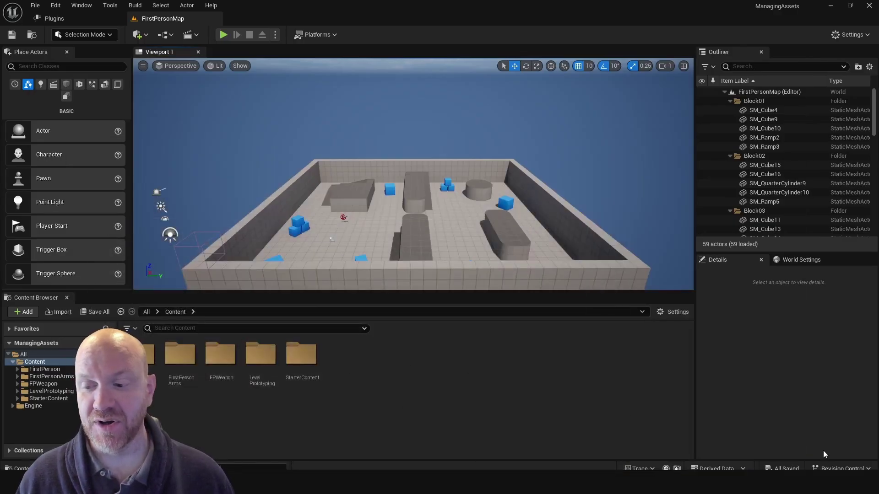
pyautogui.moveTo(830, 468)
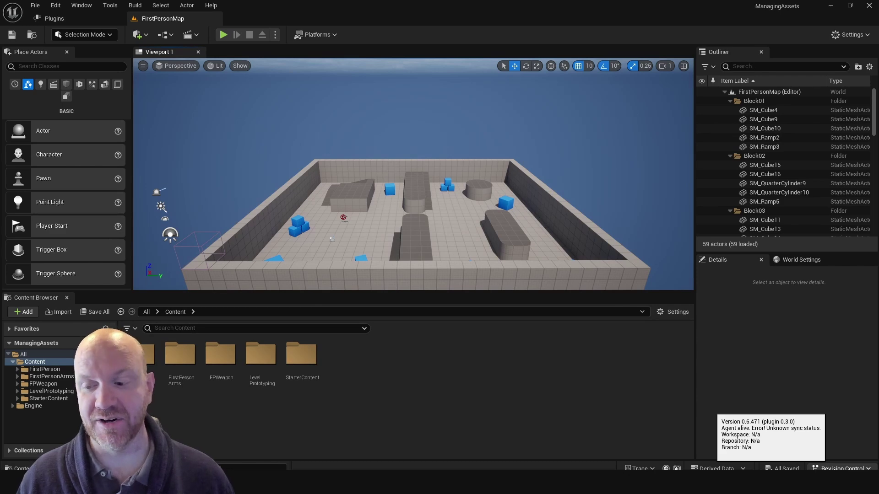
pyautogui.click(831, 468)
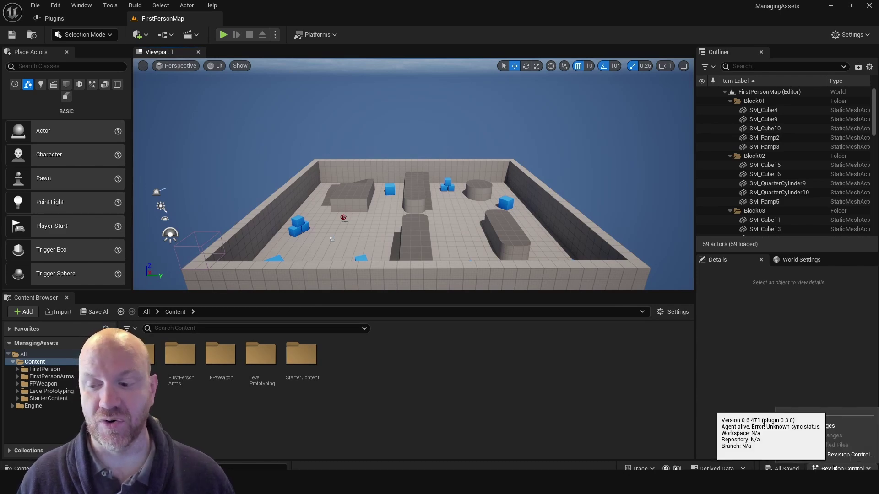
pyautogui.click(841, 454)
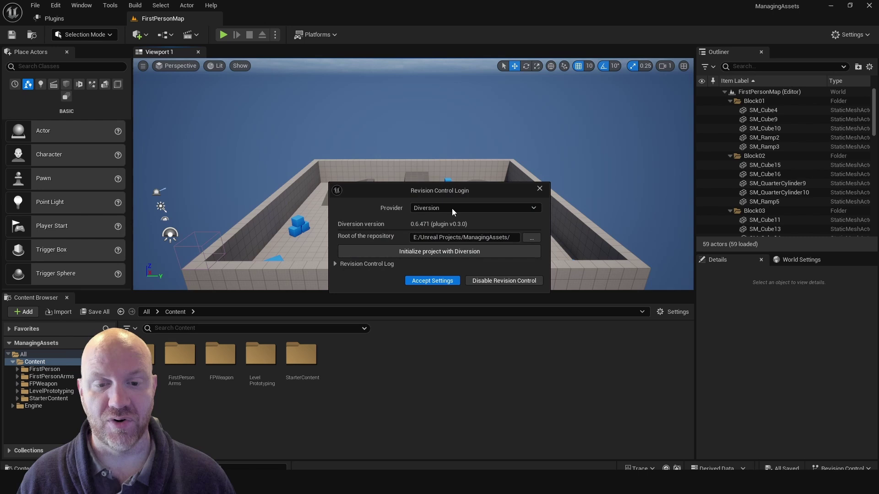
pyautogui.click(452, 208)
pyautogui.click(447, 237)
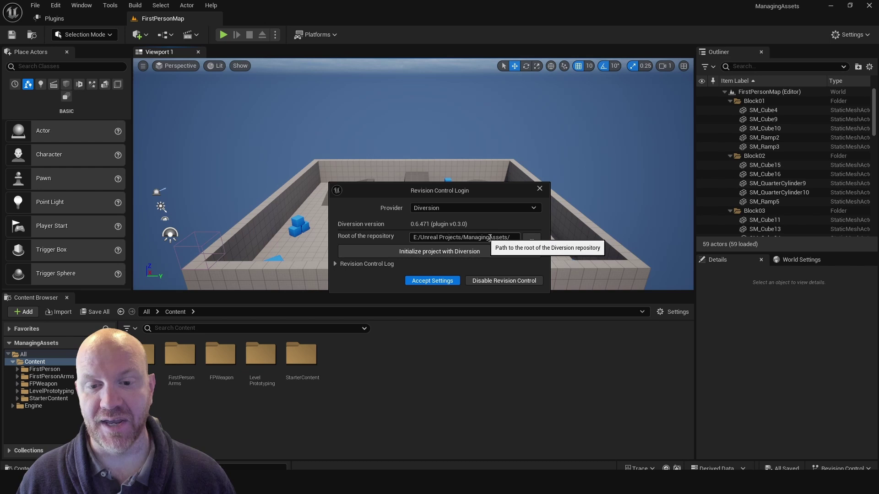
pyautogui.click(435, 252)
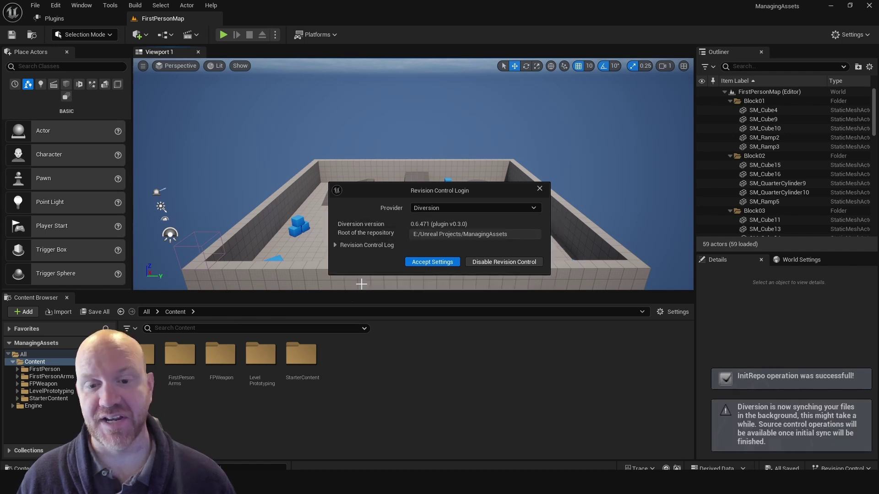
pyautogui.click(423, 263)
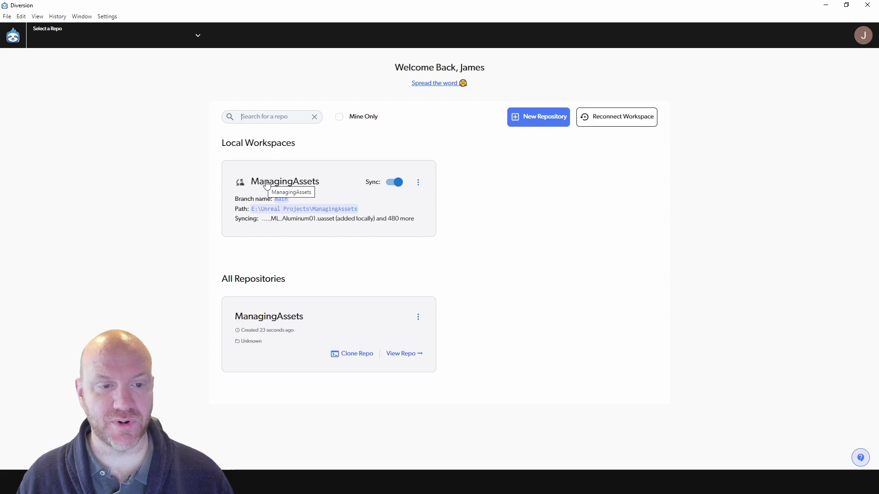
# Open the ManagingAssets workspace in the Diversion desktop app.
pyautogui.click(265, 183)
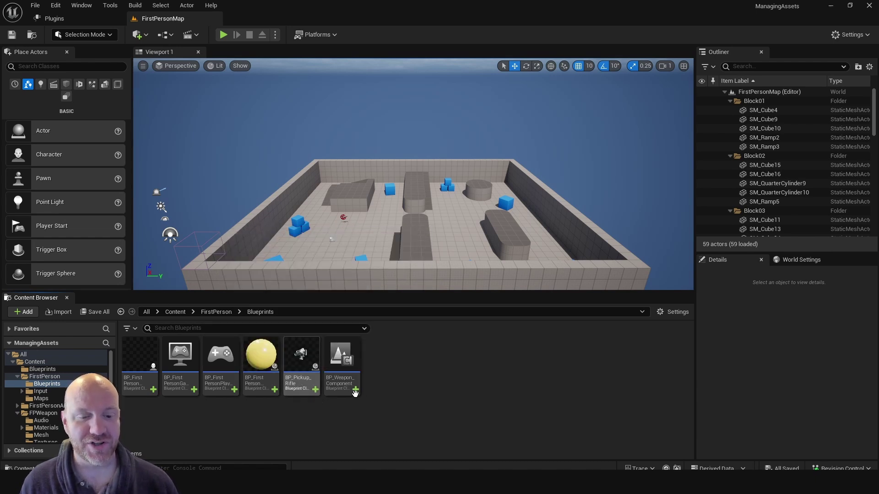
pyautogui.moveTo(356, 390)
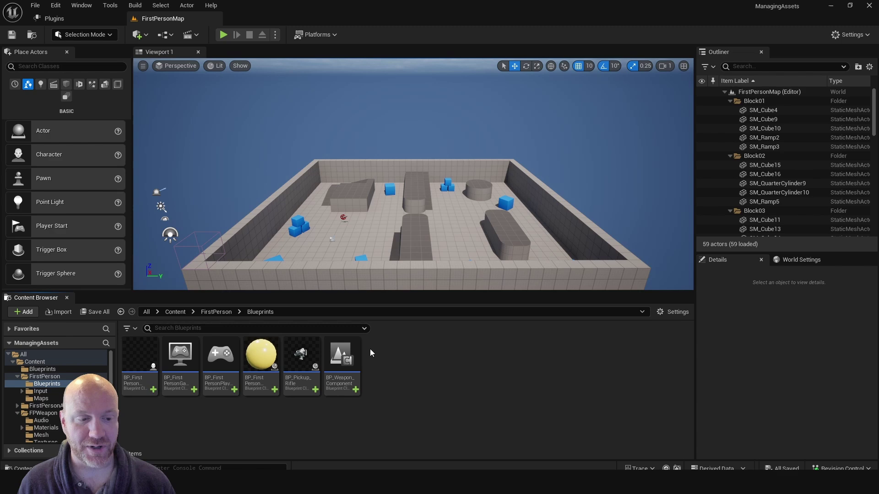
# Create a new Actor Blueprint class named BP_DemoActor in the Content Browser.
pyautogui.rightClick(400, 361)
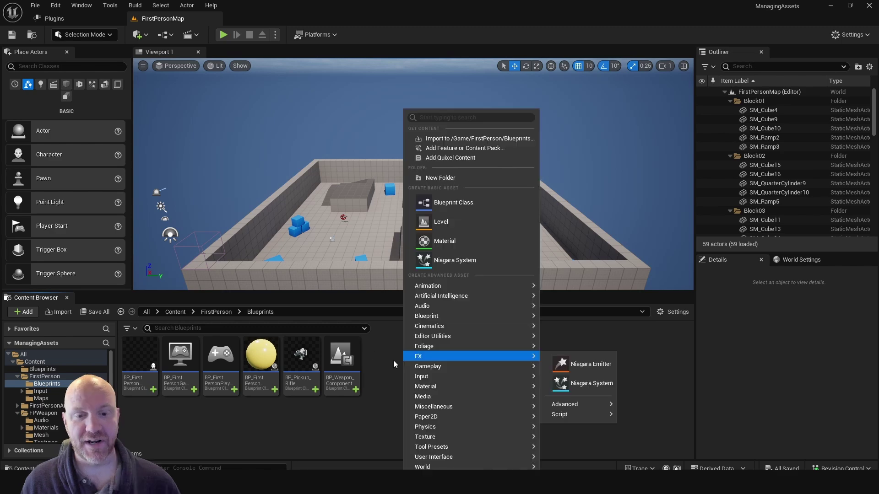
pyautogui.click(446, 203)
pyautogui.click(344, 175)
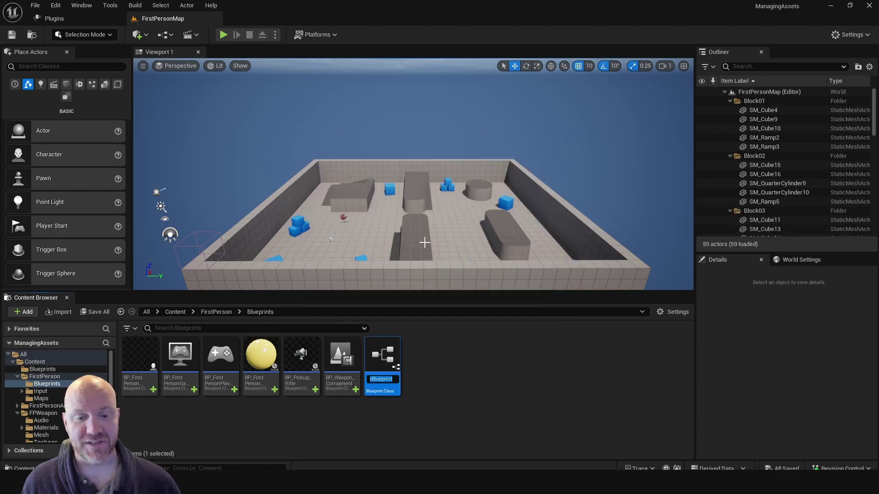
pyautogui.write('BP_')
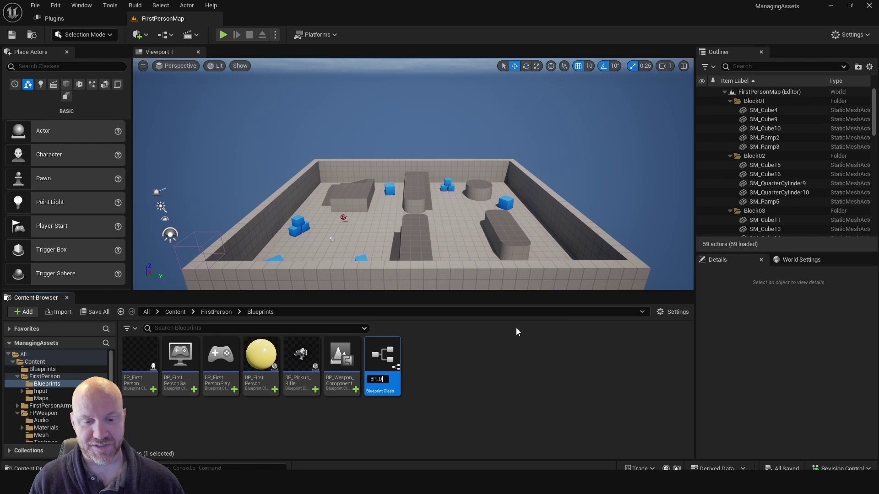
pyautogui.write('DemoActor')
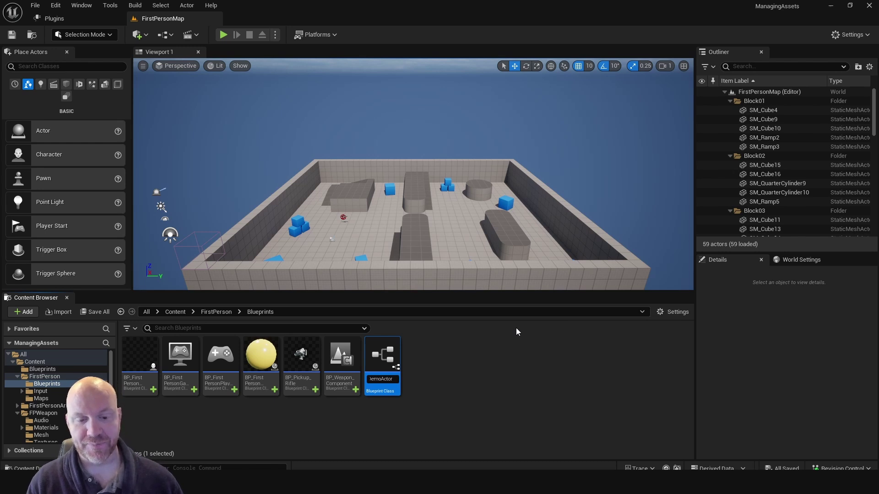
pyautogui.press('Return')
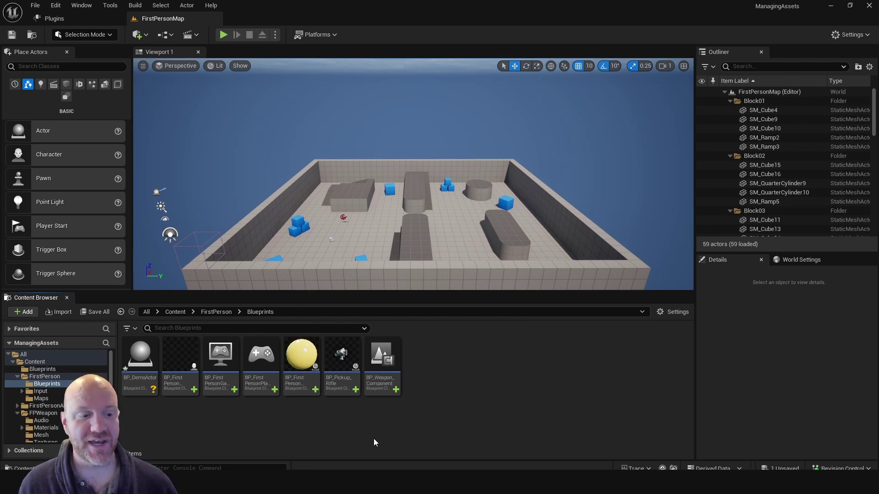
# Save BP_DemoActor and clear the asset selection.
pyautogui.rightClick(144, 368)
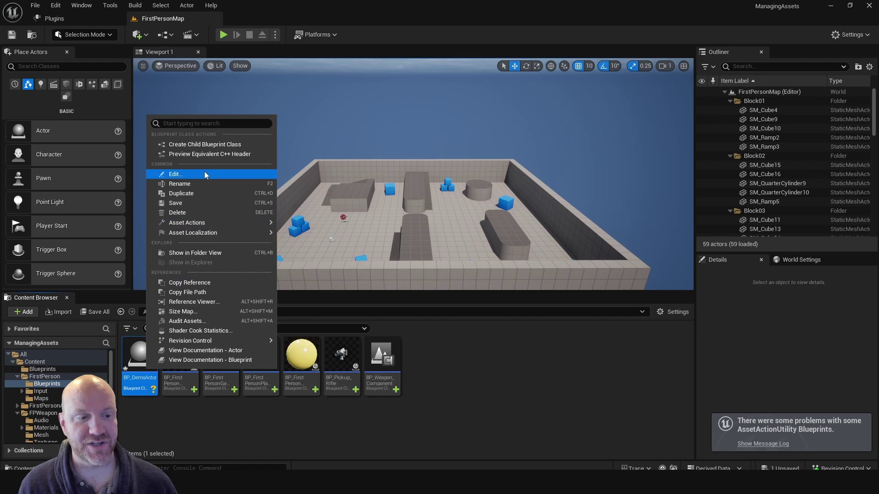
pyautogui.click(215, 203)
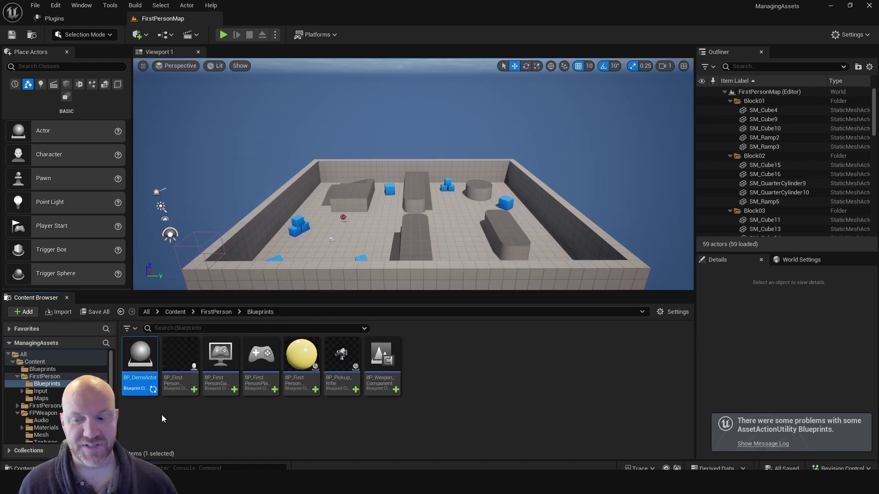
pyautogui.click(150, 402)
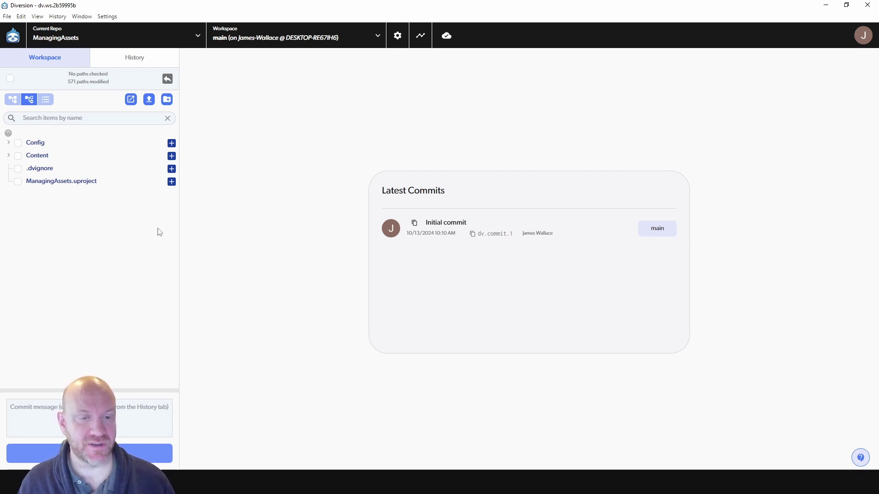
# Check all 571 modified paths in Diversion's Workspace tab and focus the commit message box.
pyautogui.click(10, 78)
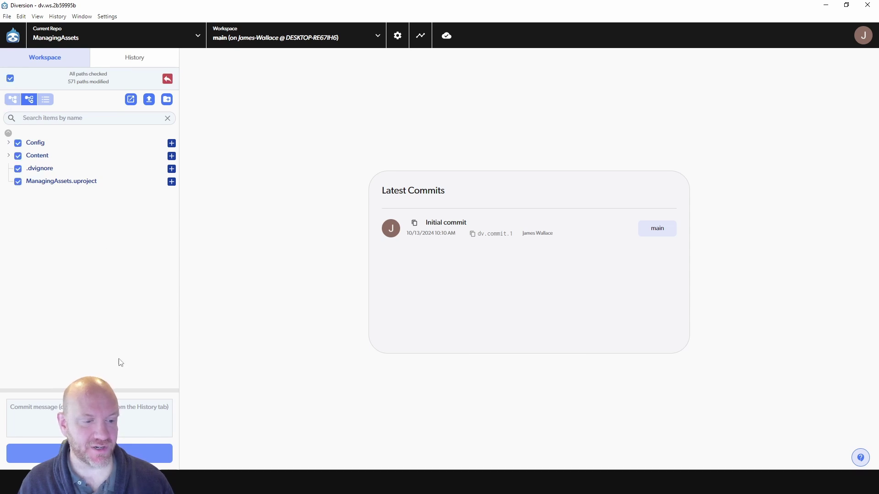
pyautogui.click(10, 406)
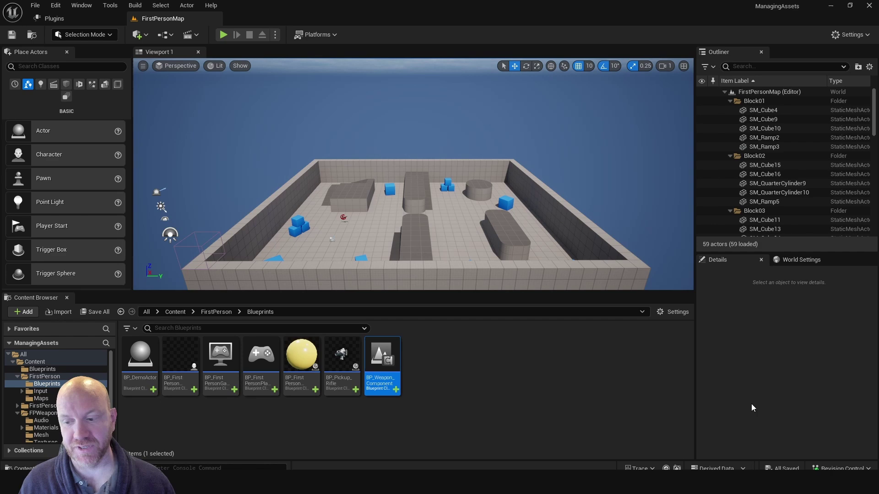
# Commit the project changes from Unreal's Revision Control menu with message 'Added template assets'.
pyautogui.click(836, 467)
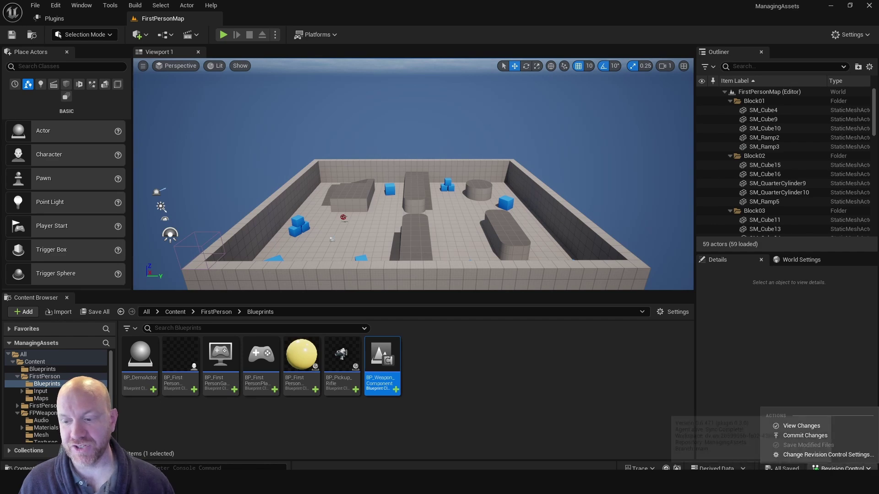
pyautogui.click(809, 435)
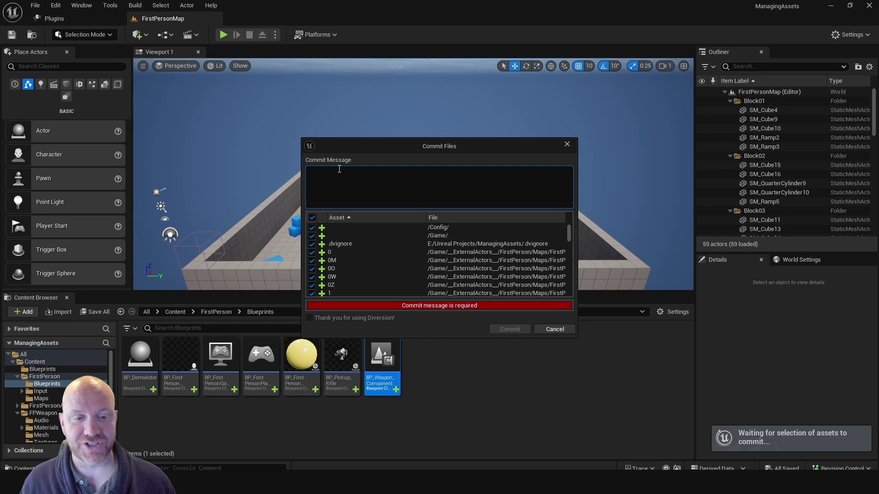
pyautogui.click(344, 174)
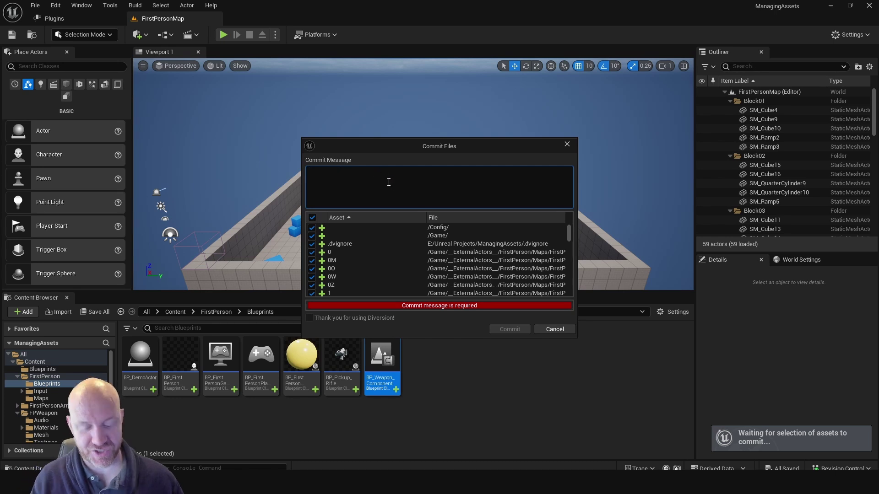
pyautogui.write('Added template assets')
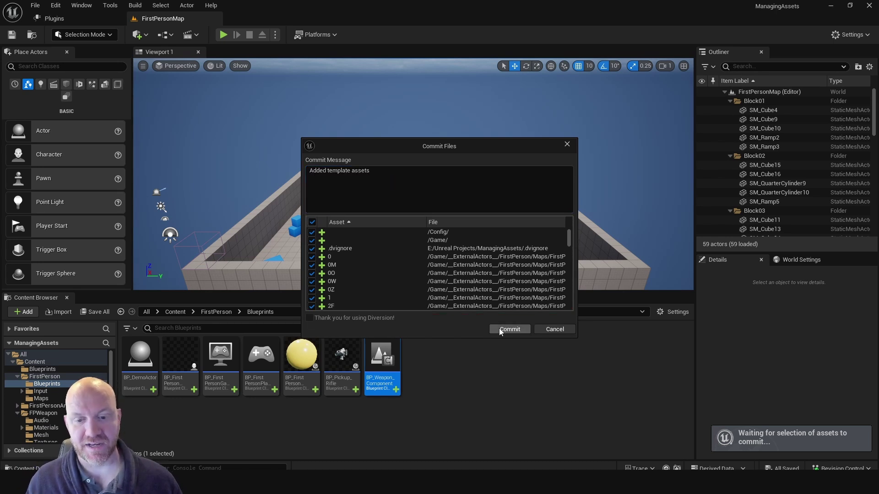
pyautogui.click(500, 329)
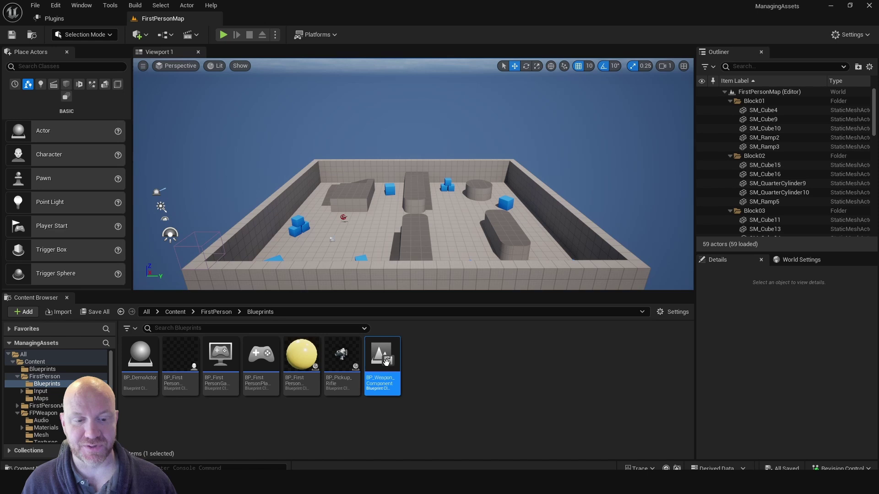
pyautogui.moveTo(357, 394)
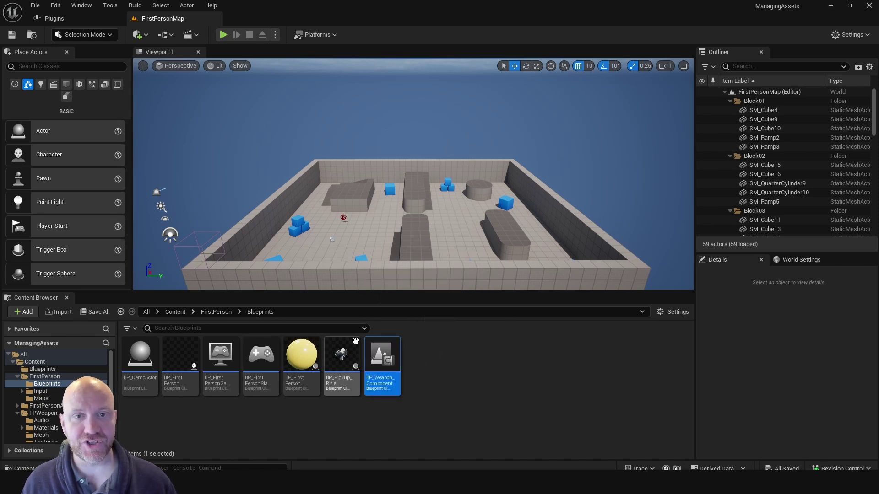
pyautogui.moveTo(390, 352)
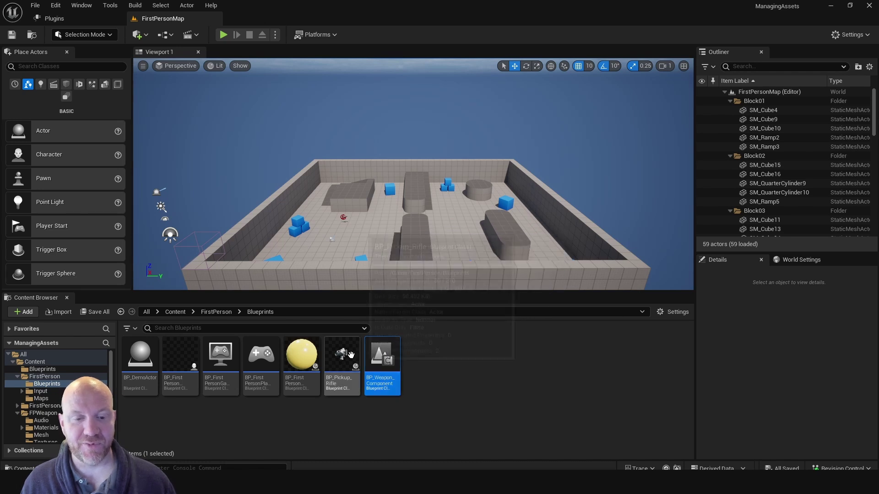
pyautogui.moveTo(342, 342)
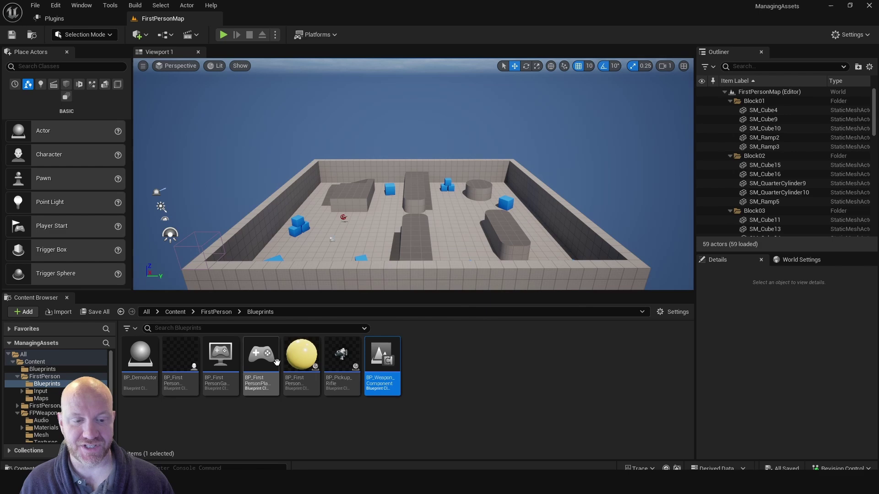
# Remove the Play Sound at Location node from BP_Weapon_Component's graph, then compile and save it.
pyautogui.doubleClick(389, 356)
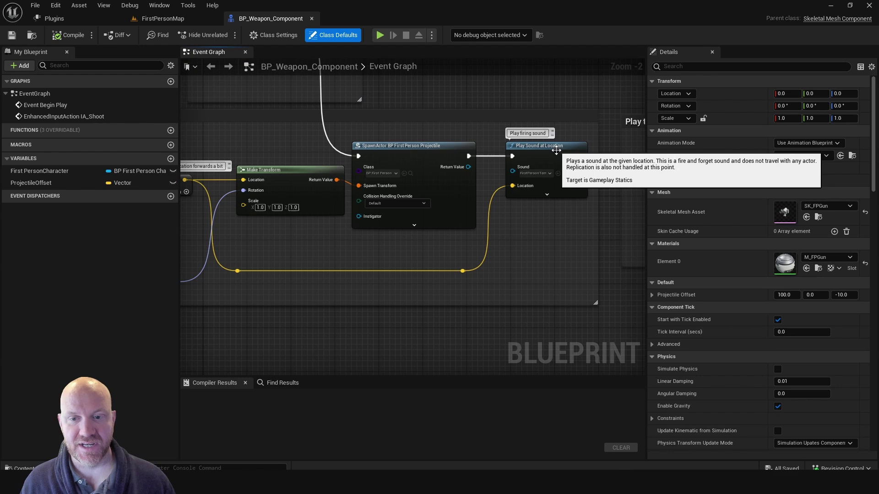
pyautogui.click(563, 152)
pyautogui.moveTo(562, 152); pyautogui.dragTo(469, 157)
pyautogui.keyDown('shift'); pyautogui.moveTo(218, 251); pyautogui.dragTo(494, 291); pyautogui.keyUp('shift')
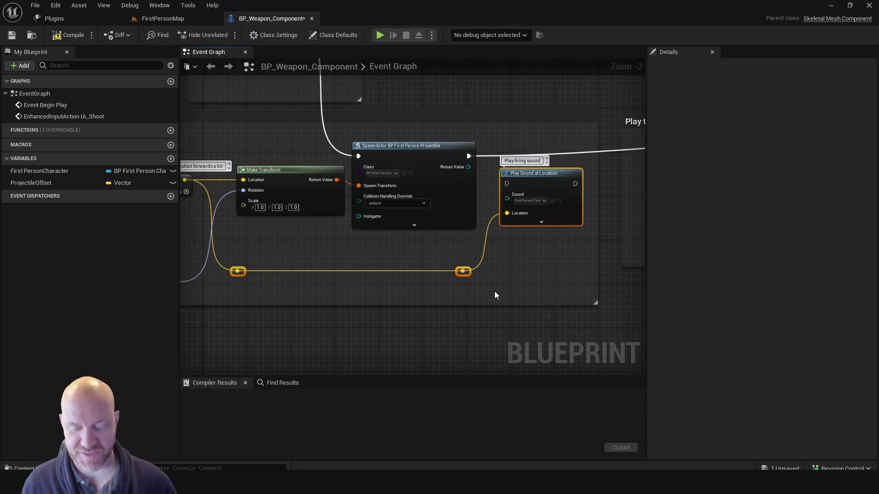
pyautogui.press('Delete')
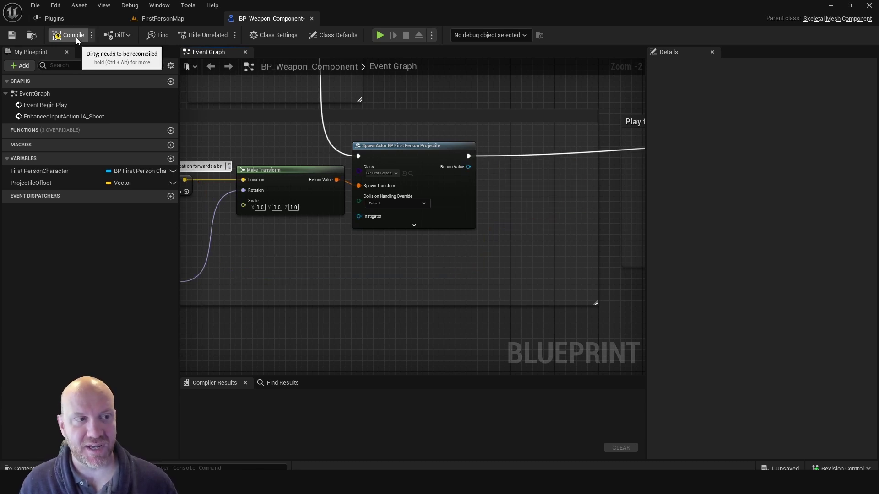
pyautogui.click(56, 34)
pyautogui.click(11, 35)
pyautogui.click(179, 19)
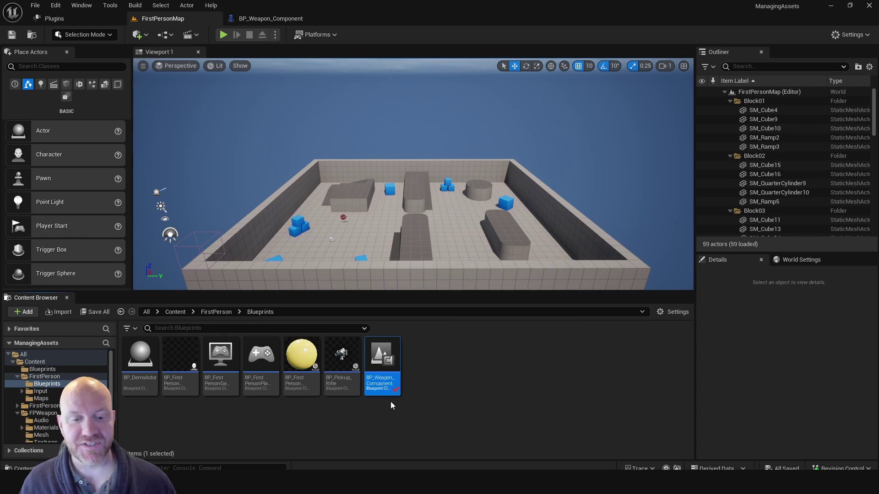
# Check BP_Weapon_Component's modified status, then switch to the Diversion app with Alt+Tab.
pyautogui.moveTo(391, 394)
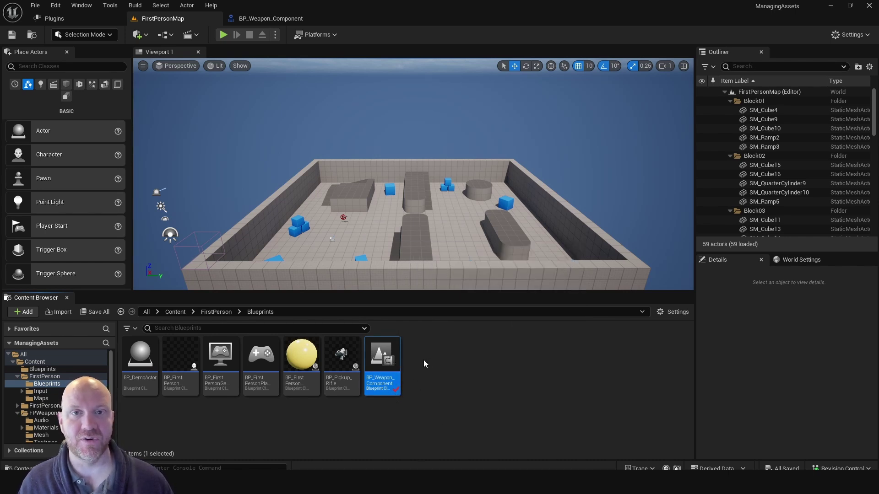
pyautogui.moveTo(380, 346)
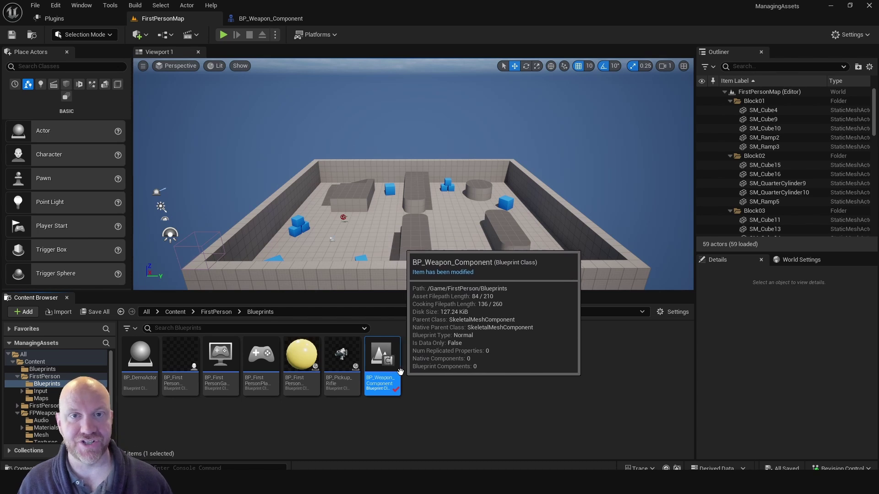
pyautogui.hotkey('alt', 'Tab')
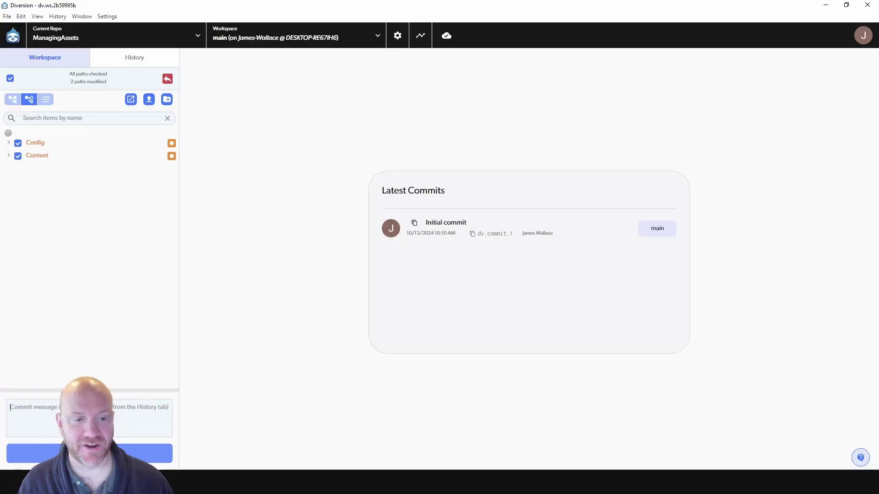
# Expand the Content folder and list the changes by folder in Diversion.
pyautogui.click(9, 156)
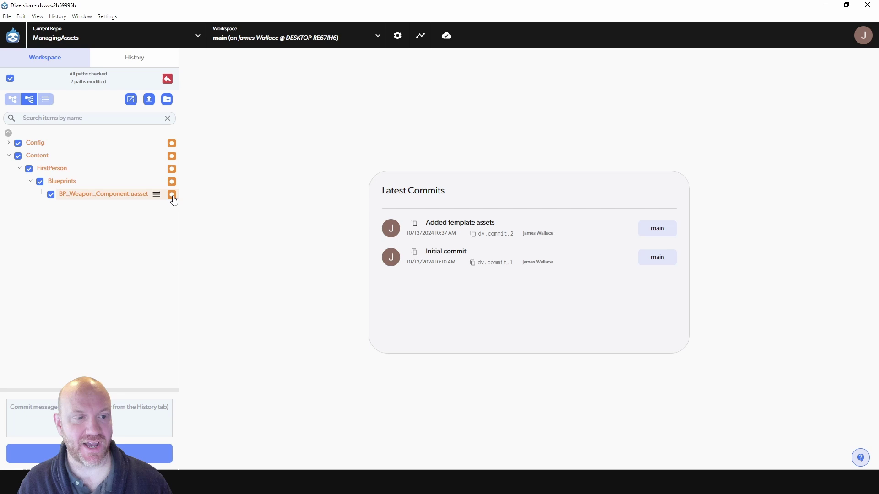
pyautogui.click(46, 100)
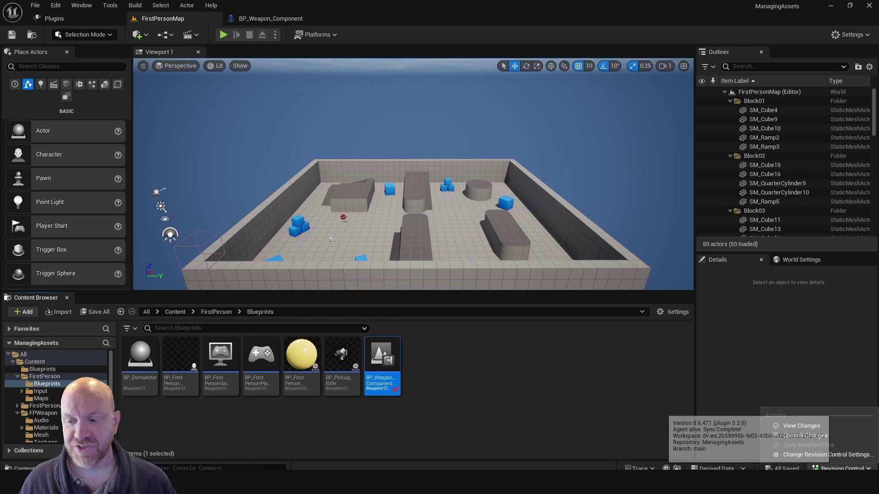
# Commit the BP_Weapon_Component change with the message 'Removed unused from weapon component'.
pyautogui.click(835, 468)
pyautogui.click(798, 435)
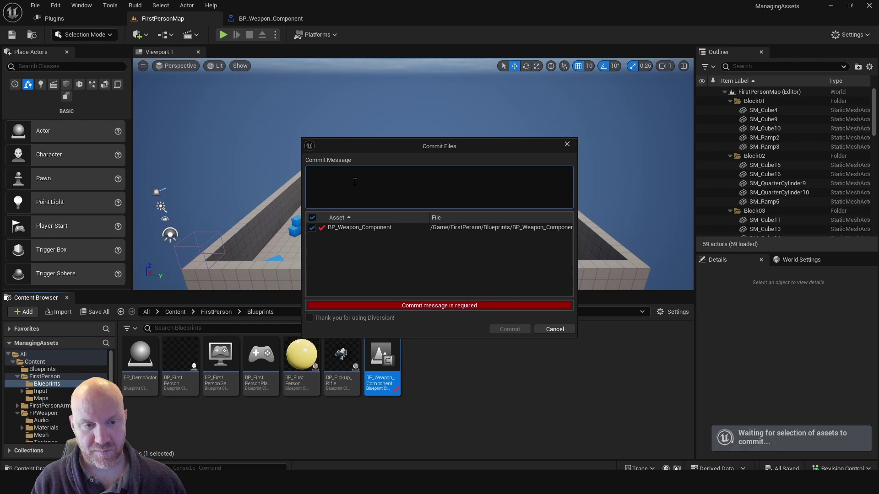
pyautogui.write('Removed unused from weapon component')
pyautogui.click(510, 329)
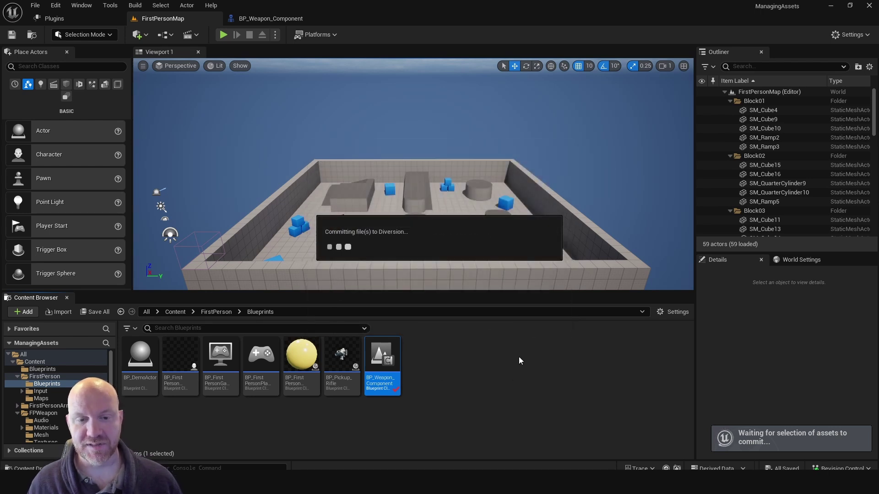
pyautogui.moveTo(390, 369)
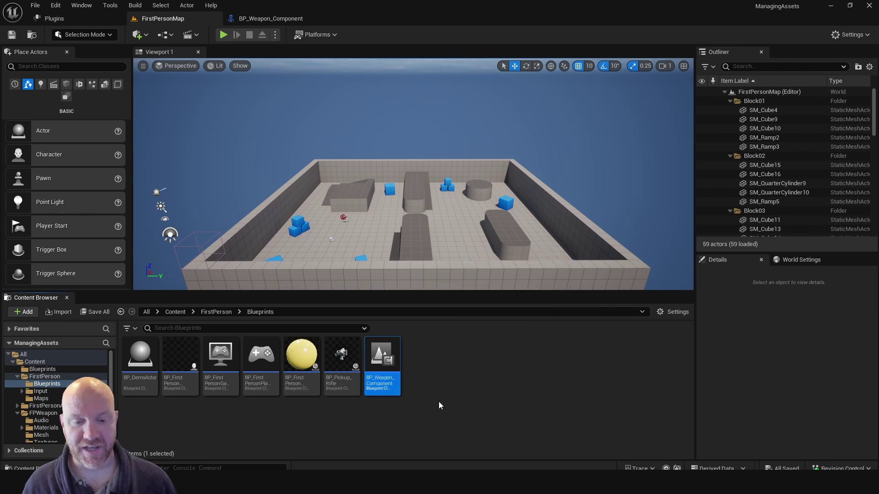
# Select BP_Pickup_Rifle and read its yellow Potential Conflict warning tooltip.
pyautogui.press('Left')
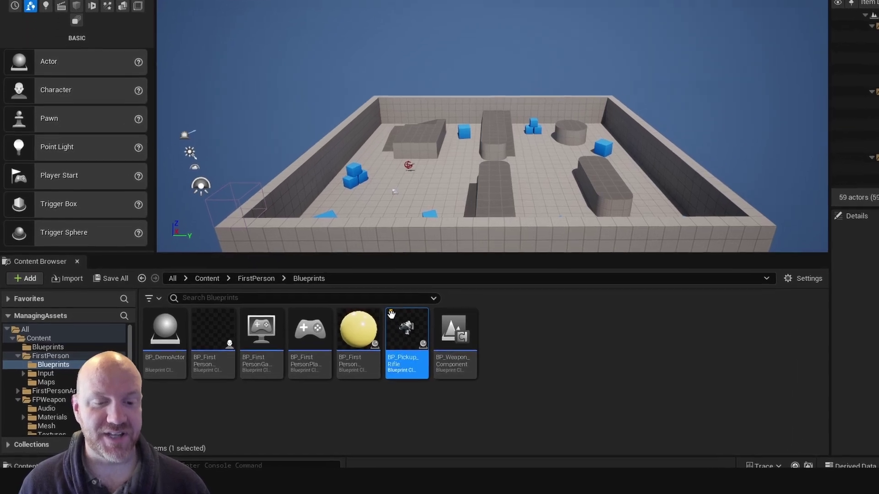
pyautogui.moveTo(330, 343)
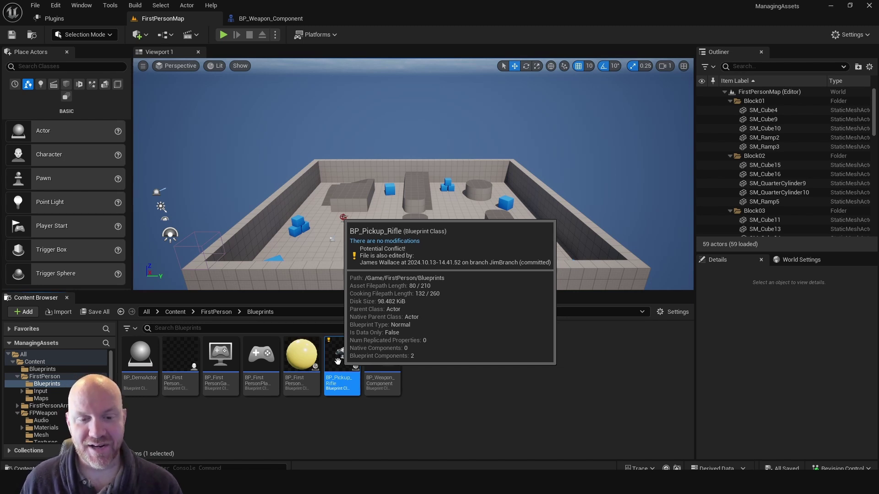
# Diff BP_Pickup_Rifle against the depot and show the RelativeScale3D change, 1.0 versus 1.2.
pyautogui.rightClick(340, 362)
pyautogui.moveTo(402, 334)
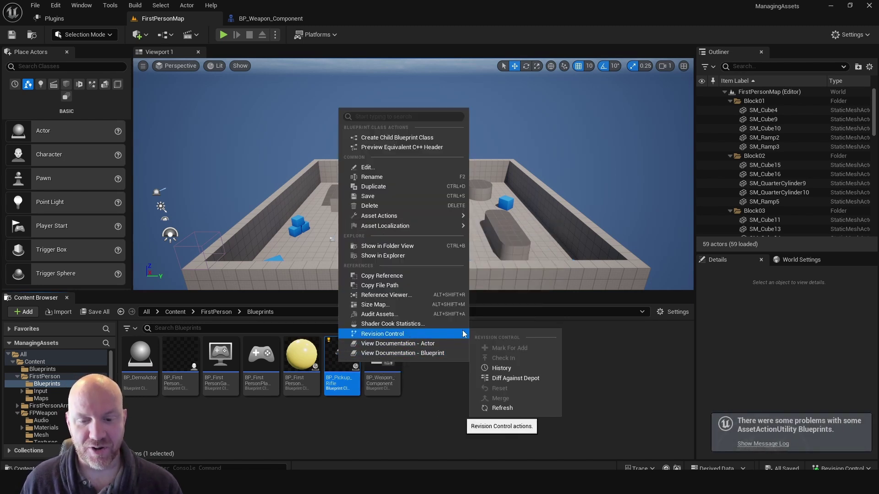
pyautogui.click(536, 379)
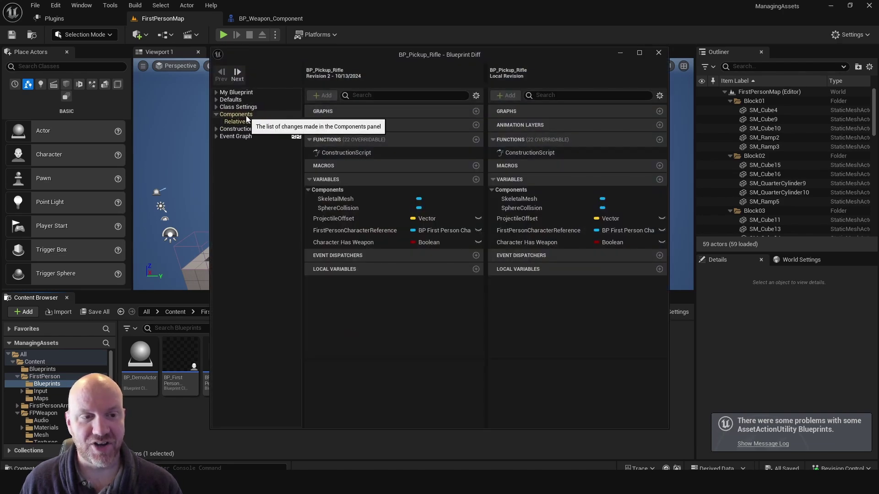
pyautogui.click(243, 115)
pyautogui.click(247, 122)
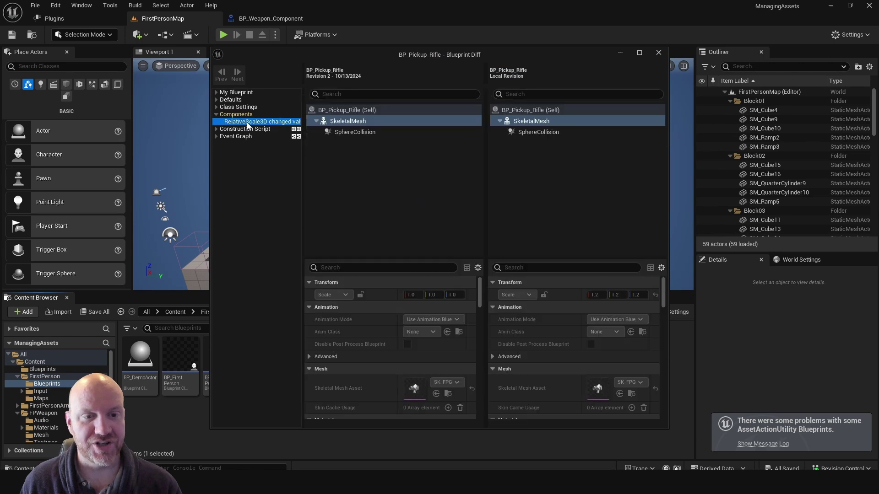